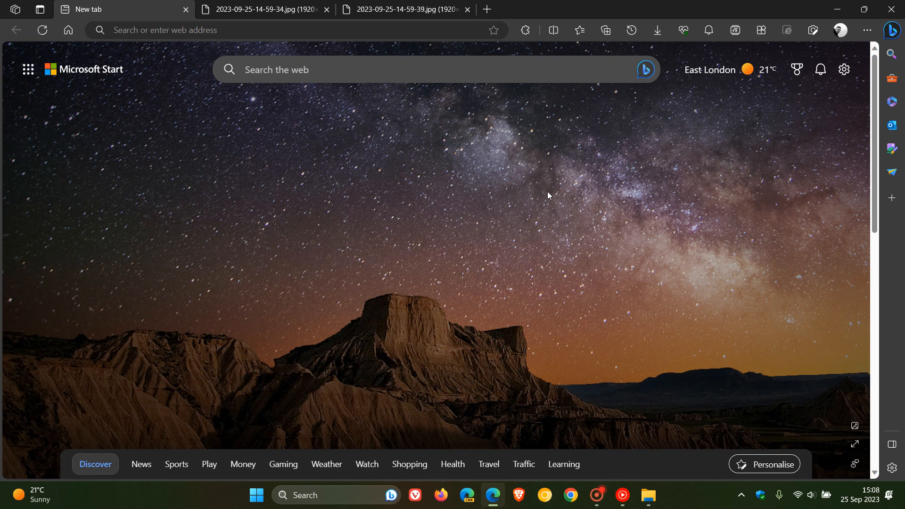
# Put the New tab page into a new tab group named Edge.
pyautogui.rightClick(127, 7)
pyautogui.click(155, 35)
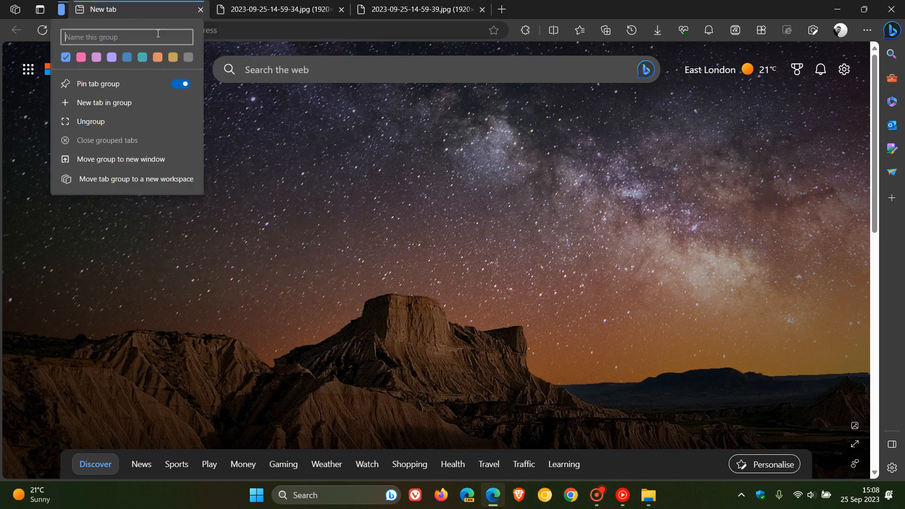
pyautogui.write('Edge')
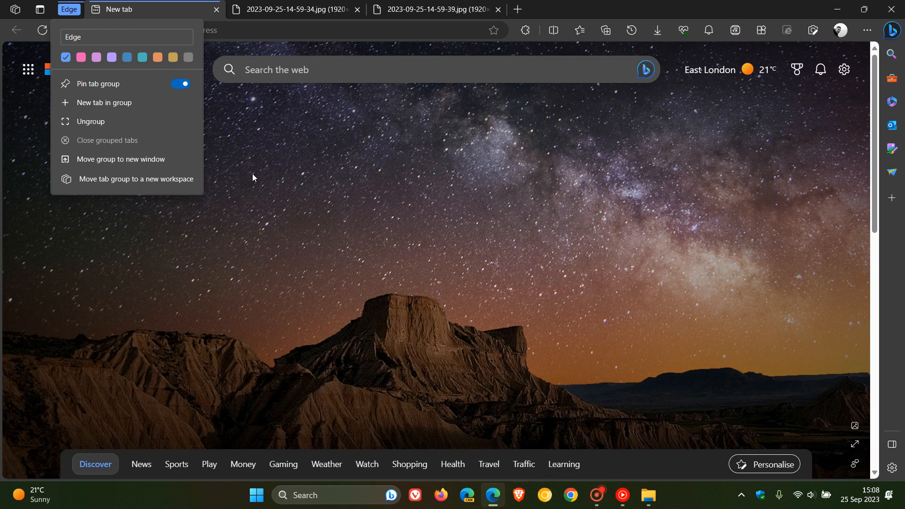
# Remove the New tab page from the Edge group so no group remains.
pyautogui.rightClick(154, 12)
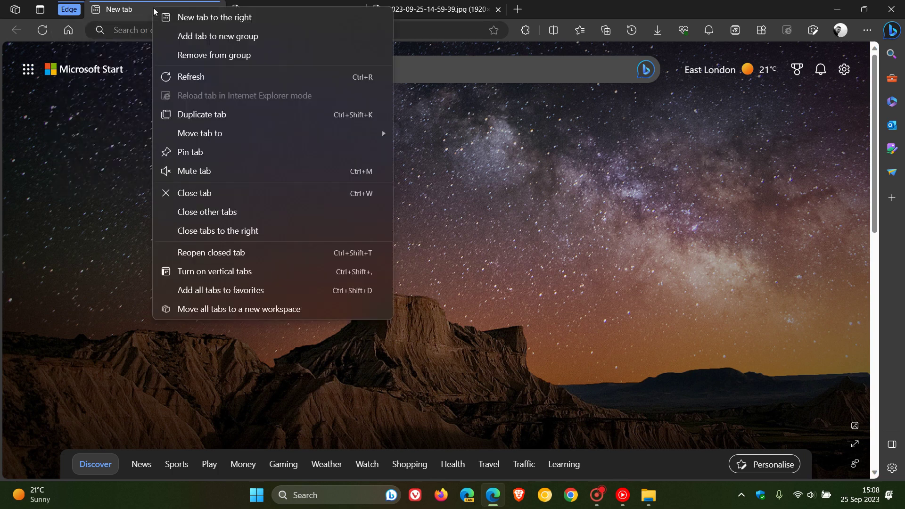
pyautogui.click(198, 57)
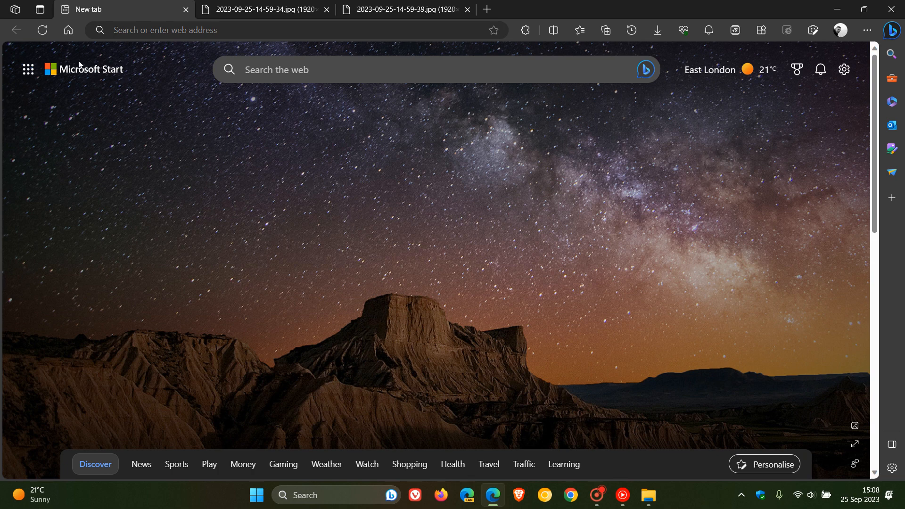
# Use Group similar tabs to gather the two image tabs into a blue Downloads group.
pyautogui.click(40, 9)
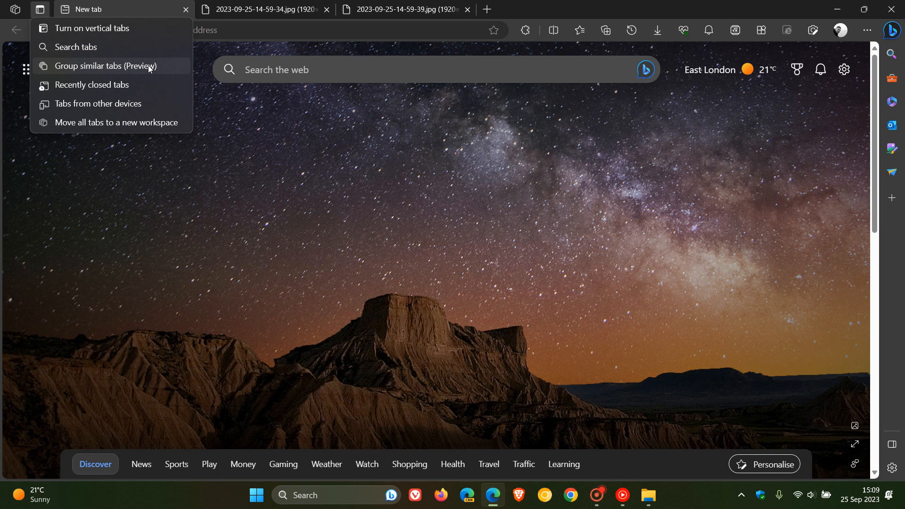
pyautogui.click(149, 67)
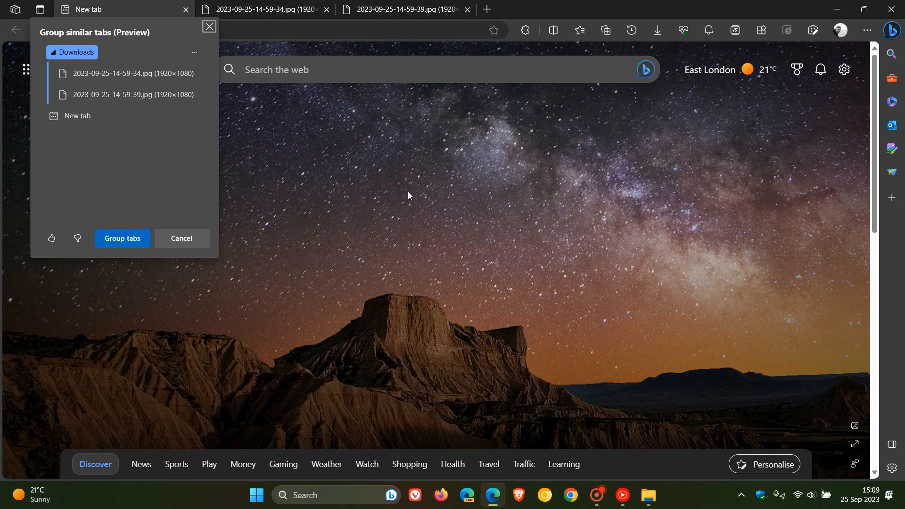
pyautogui.click(119, 242)
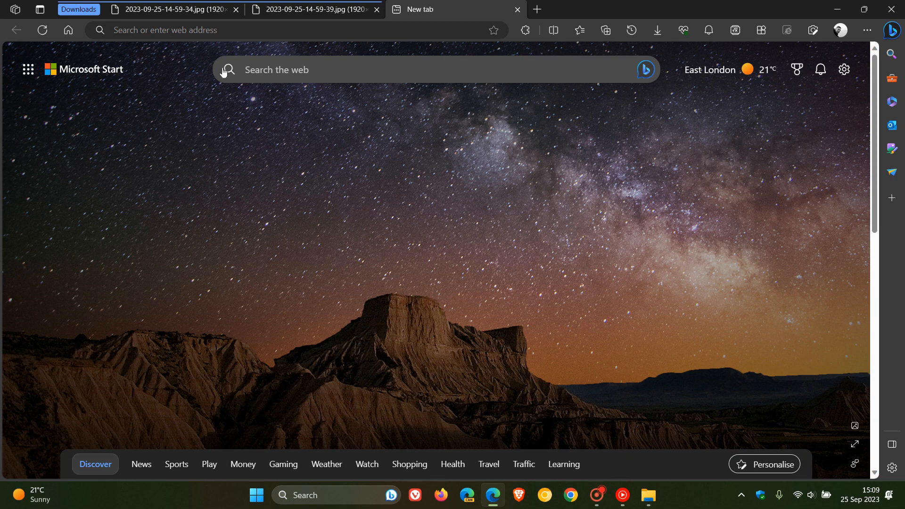
# View both downloaded screenshots, ending on the Shopping, Travel and Gaming groups preview.
pyautogui.click(190, 13)
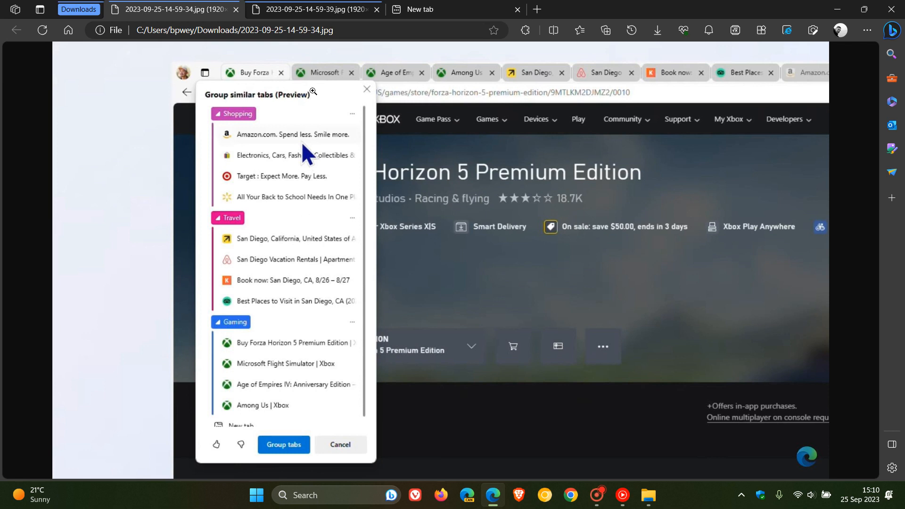
pyautogui.hotkey('ctrl', 'Tab')
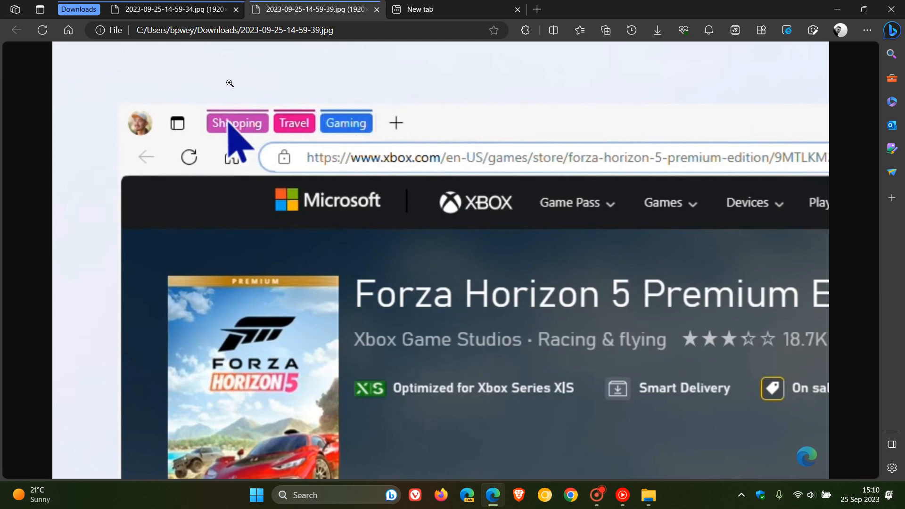
pyautogui.click(41, 10)
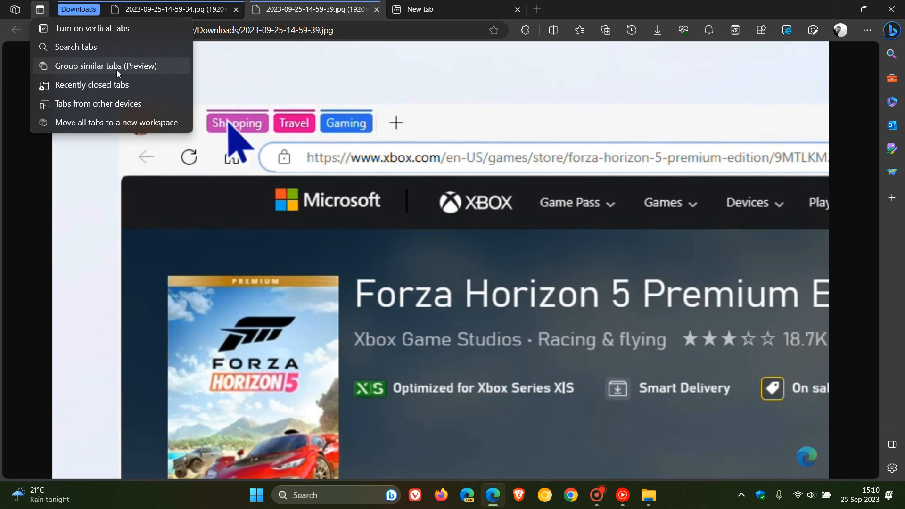
# Return to the New tab page, briefly showing and dismissing Bing chat and the tab actions list.
pyautogui.click(432, 9)
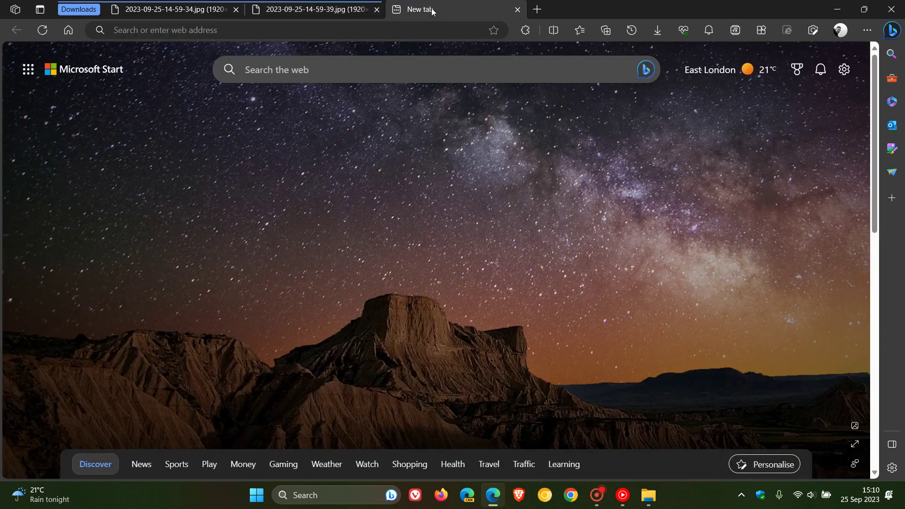
pyautogui.click(891, 30)
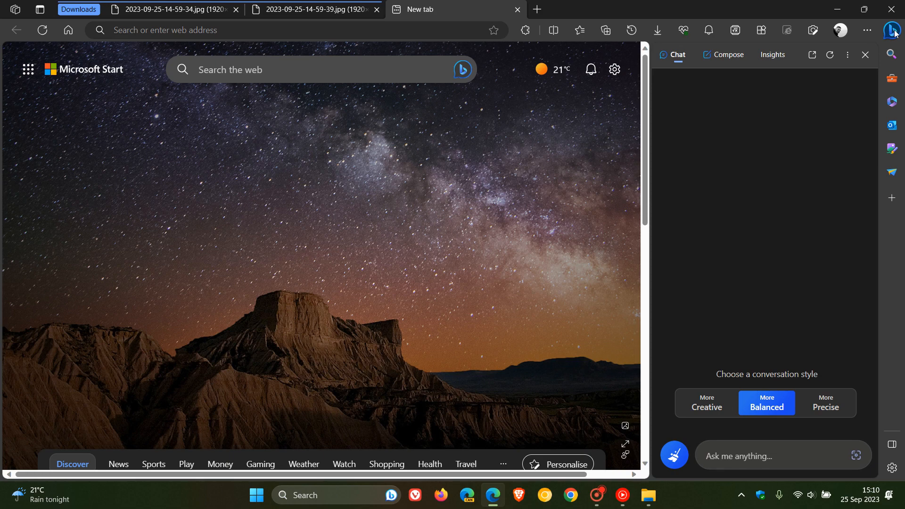
pyautogui.click(865, 55)
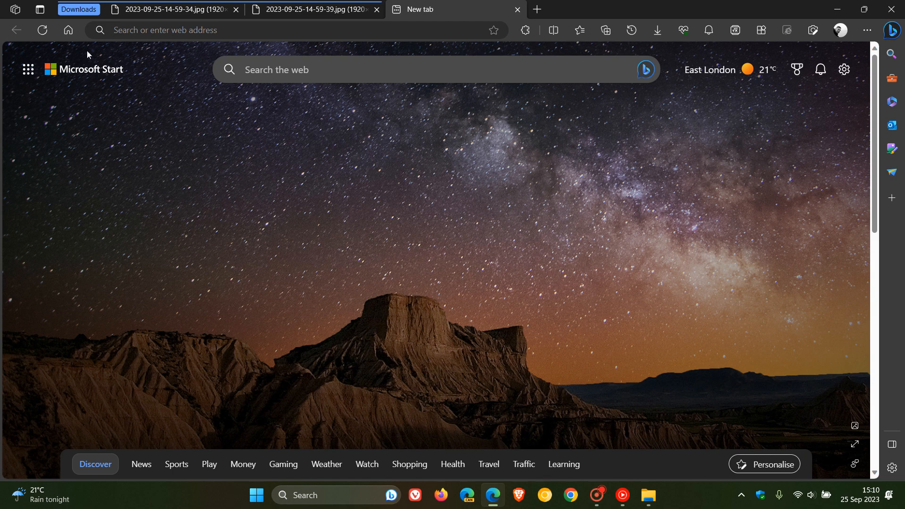
pyautogui.click(41, 9)
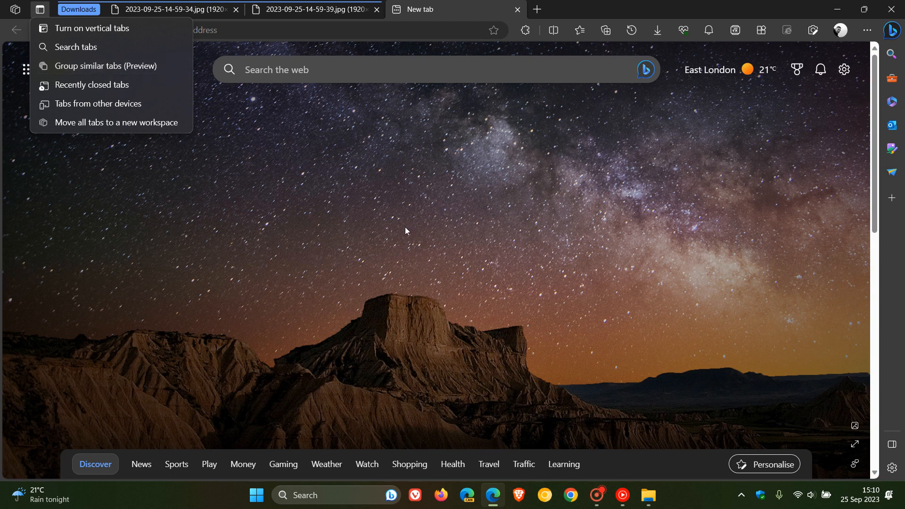
pyautogui.click(487, 240)
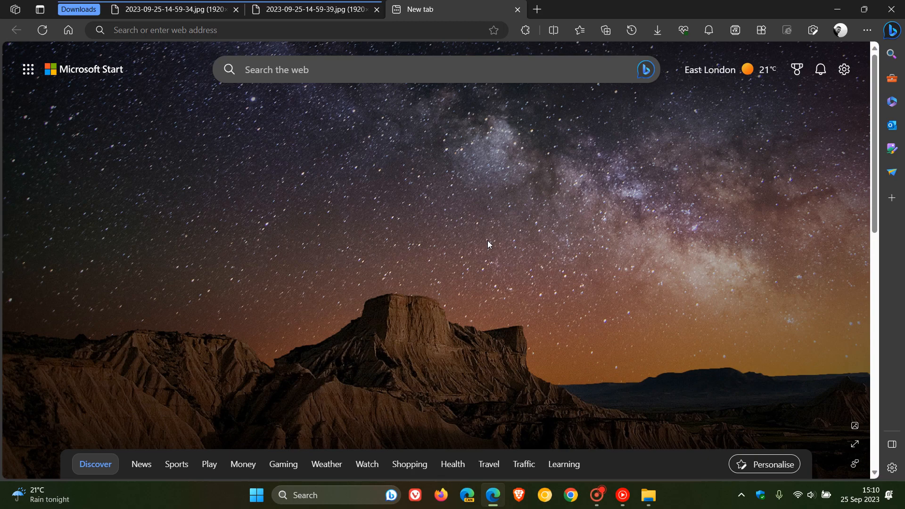